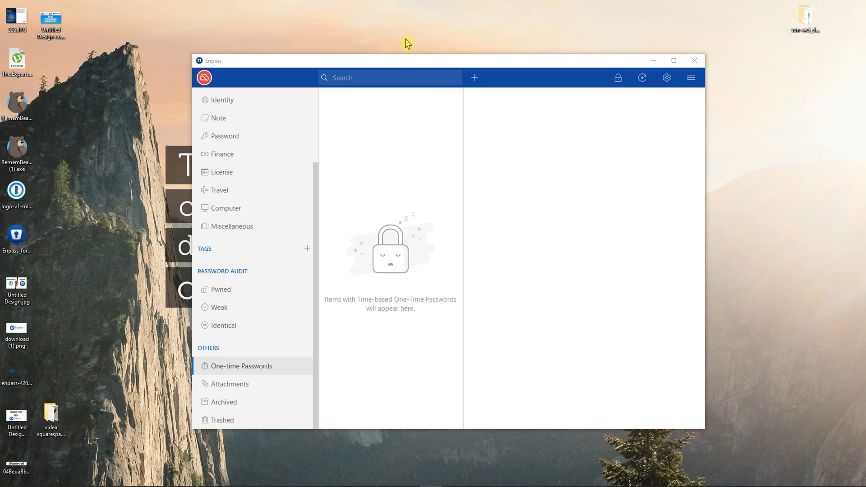
# - Reposition the Enpass window and show the Identity category
pyautogui.moveTo(350, 64); pyautogui.dragTo(351, 63)
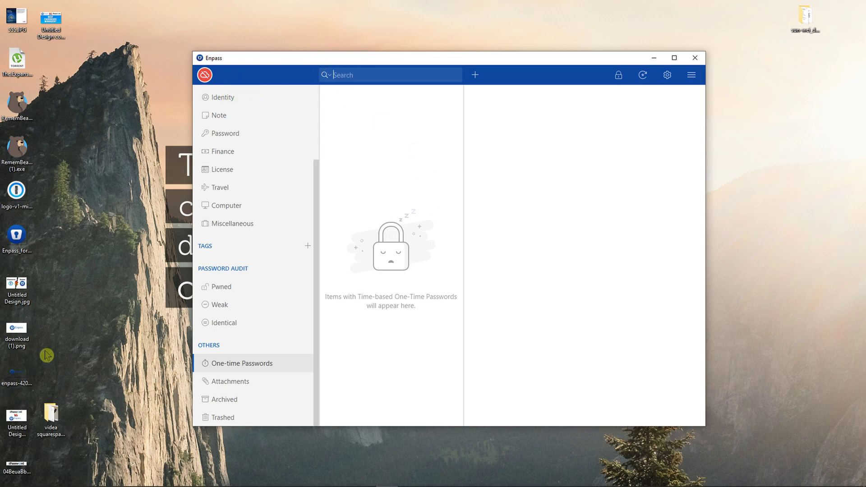
pyautogui.click(62, 304)
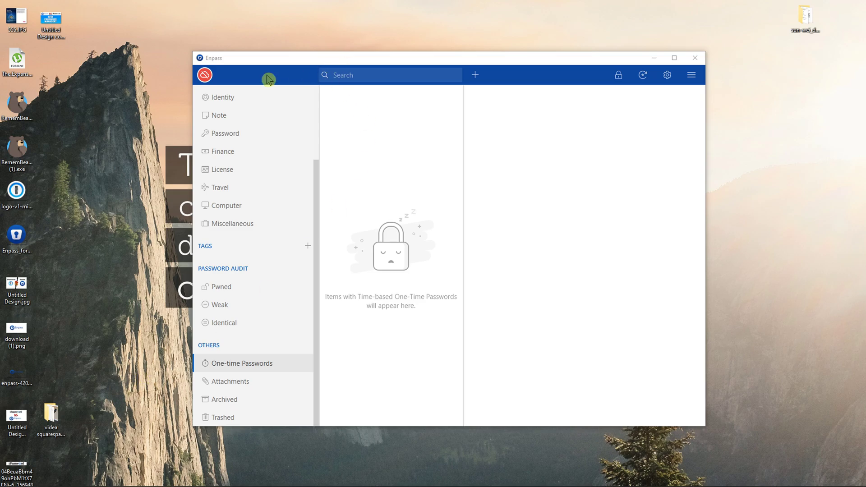
pyautogui.moveTo(282, 62); pyautogui.dragTo(290, 64)
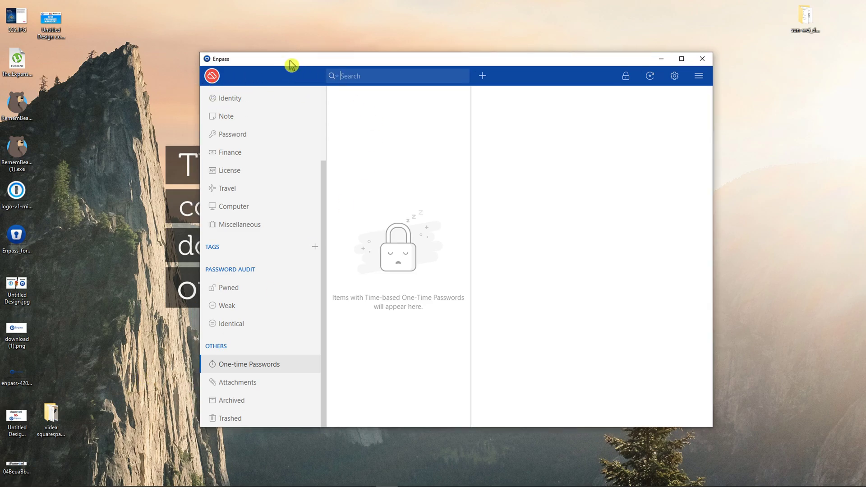
pyautogui.click(252, 101)
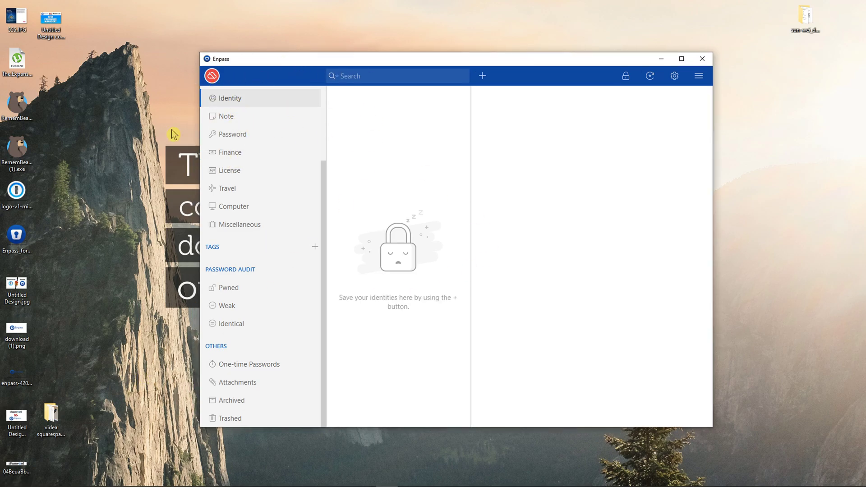
pyautogui.moveTo(323, 226); pyautogui.dragTo(247, 98)
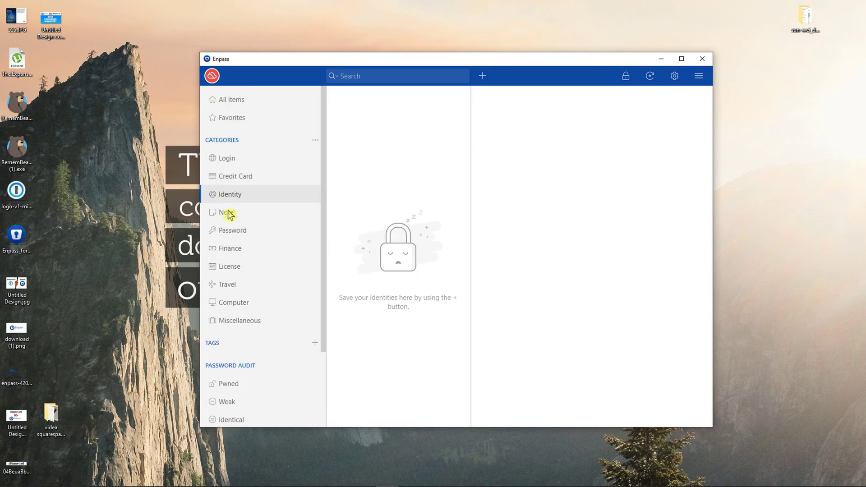
# - Browse the Login, Credit Card, Identity, Note, Password and Finance categories
pyautogui.click(239, 163)
pyautogui.click(233, 182)
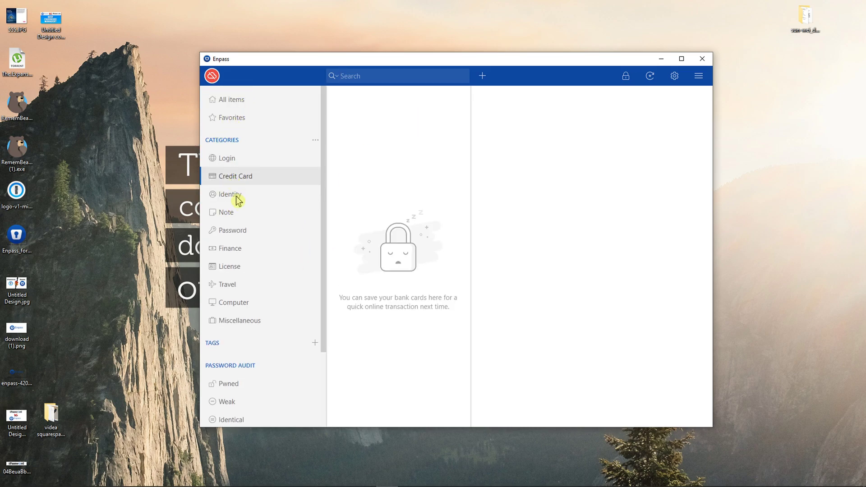
pyautogui.click(238, 198)
pyautogui.click(233, 218)
pyautogui.click(241, 238)
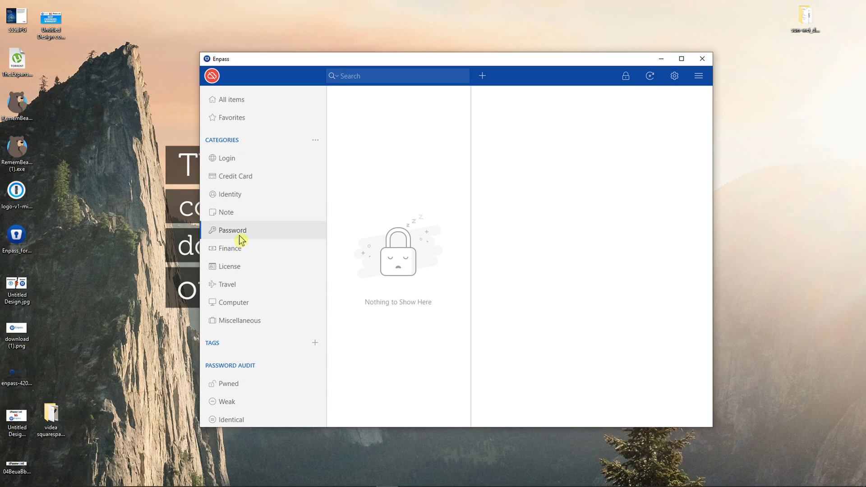
pyautogui.click(244, 252)
# - Browse License, Travel, Computer and Miscellaneous, ending on the empty Miscellaneous category
pyautogui.click(242, 269)
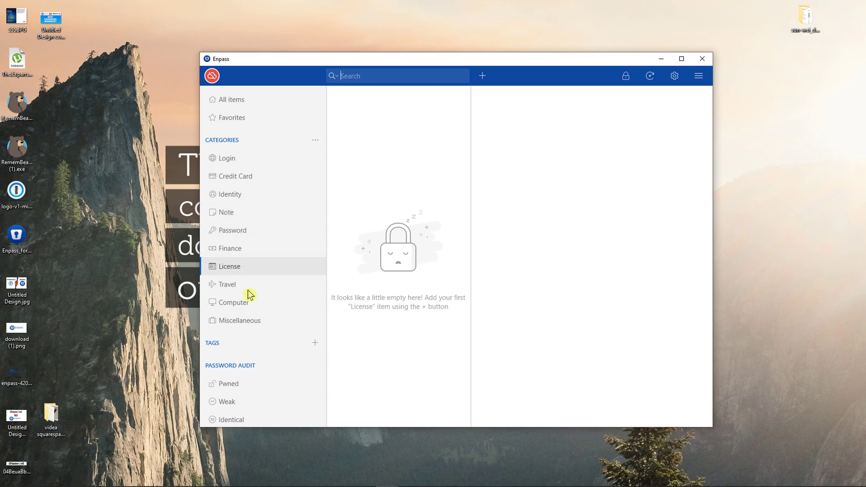
pyautogui.click(249, 289)
pyautogui.click(255, 307)
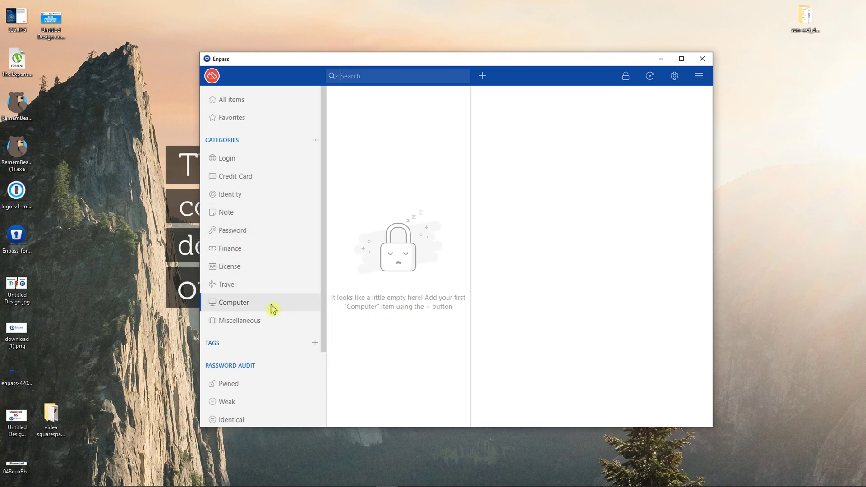
pyautogui.click(263, 322)
pyautogui.scroll(-3, 262, 327)
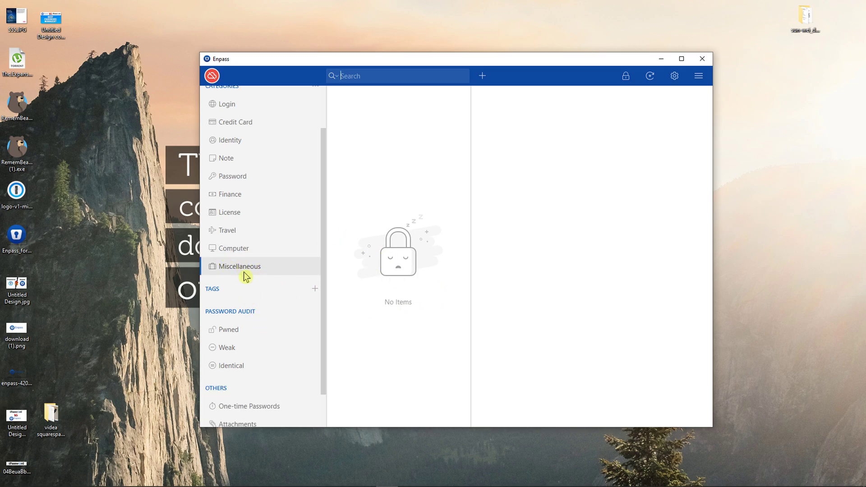
pyautogui.scroll(-2, 256, 310)
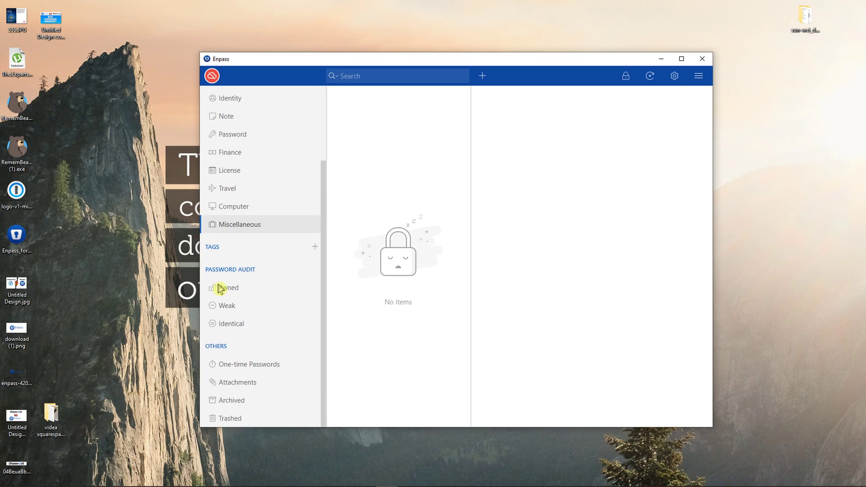
# - Run the Pwned audit against haveibeenpwned.com, confirming the safe-operation prompt
pyautogui.click(231, 293)
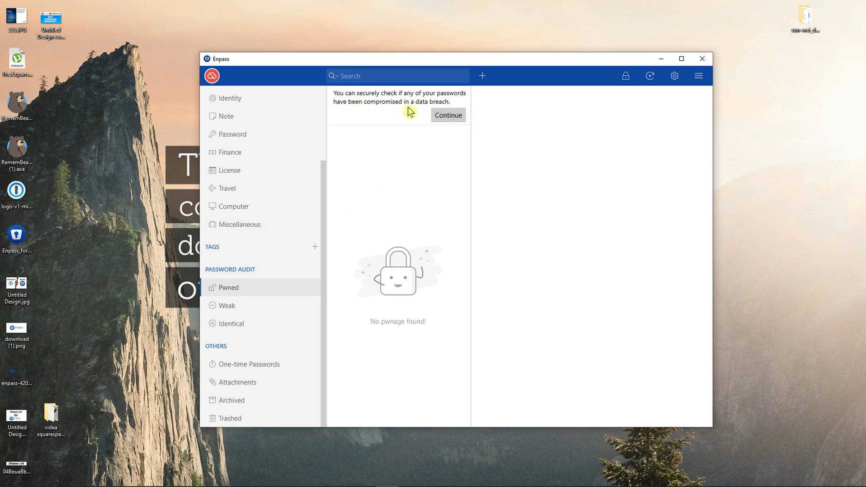
pyautogui.click(453, 120)
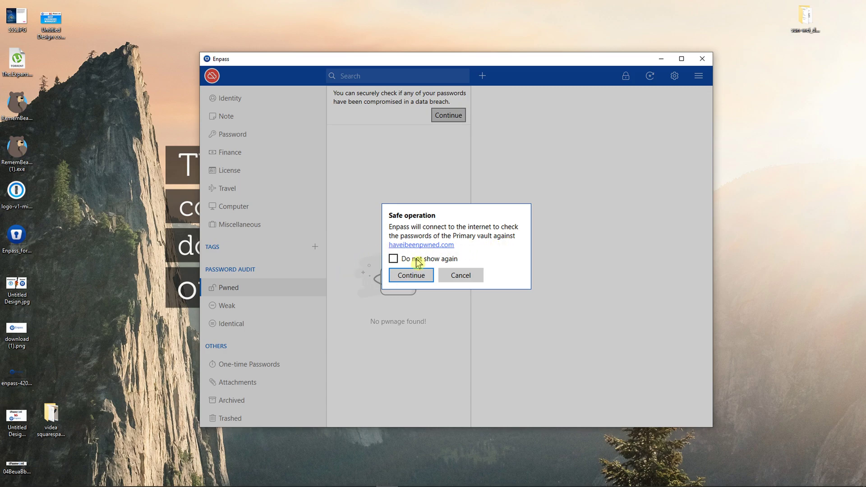
pyautogui.click(393, 275)
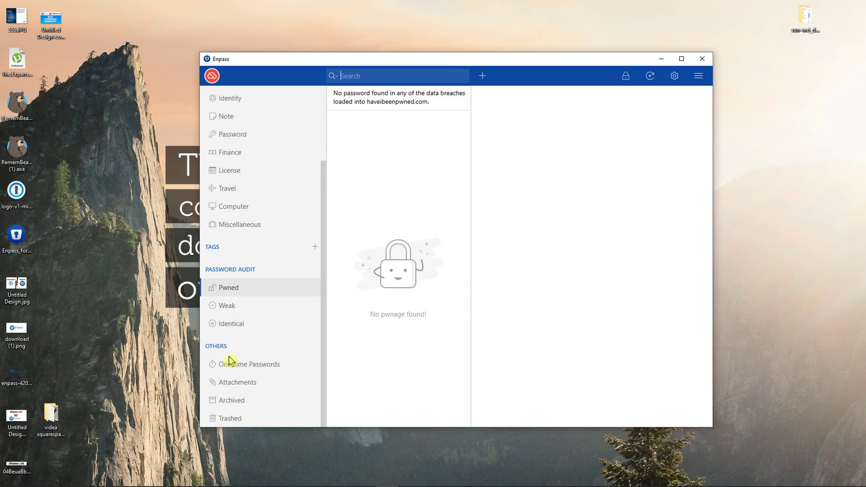
# - Browse the One-time Passwords, Attachments, Archived and Trashed views
pyautogui.click(260, 365)
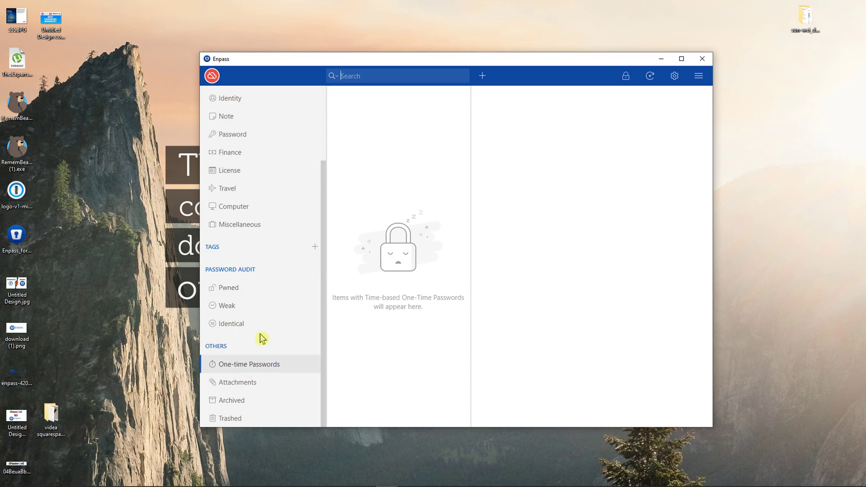
pyautogui.click(264, 392)
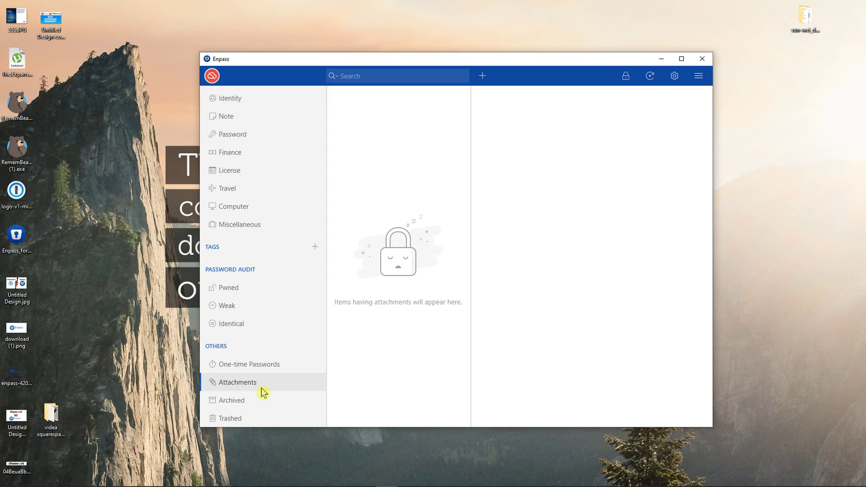
pyautogui.click(251, 402)
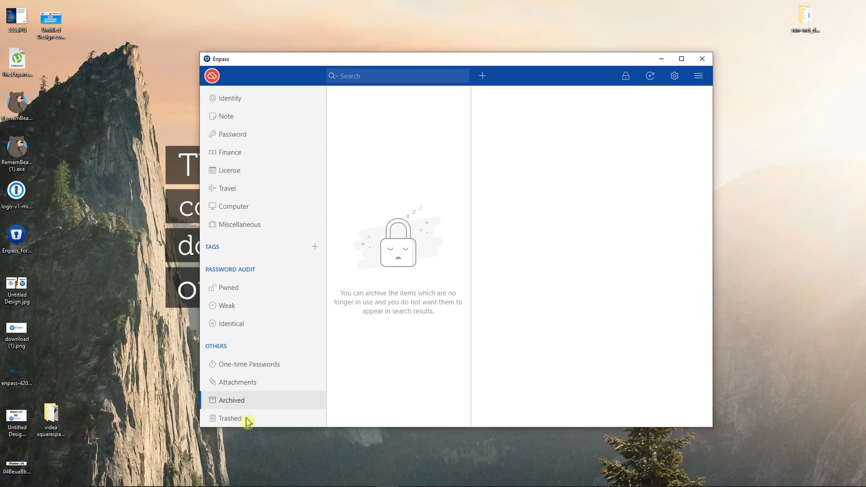
pyautogui.click(248, 420)
# - Check the Weak and Identical password audits, then return to the Note category
pyautogui.click(261, 314)
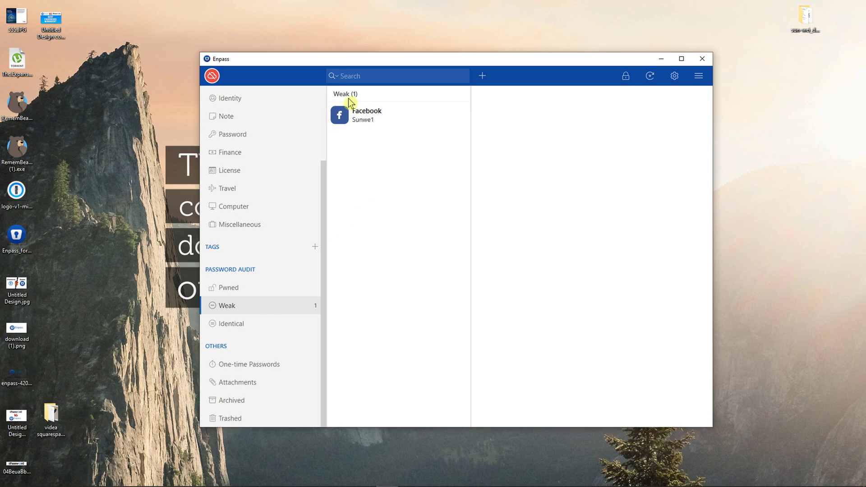
pyautogui.click(243, 333)
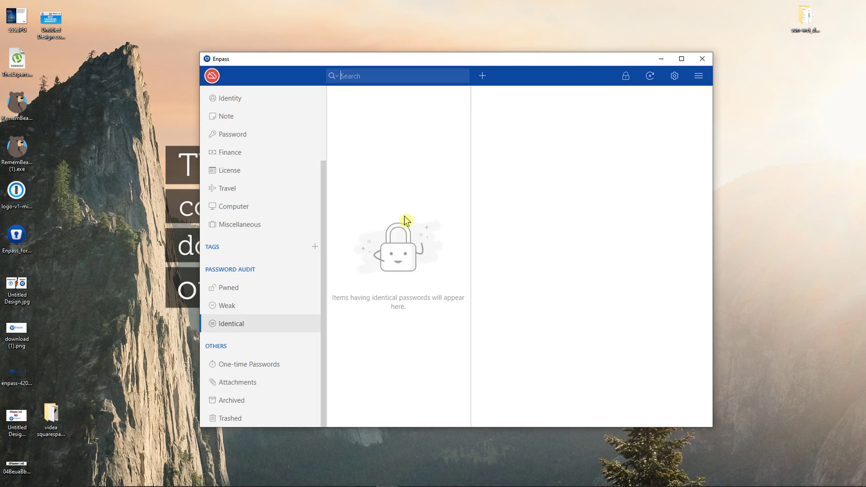
pyautogui.click(244, 119)
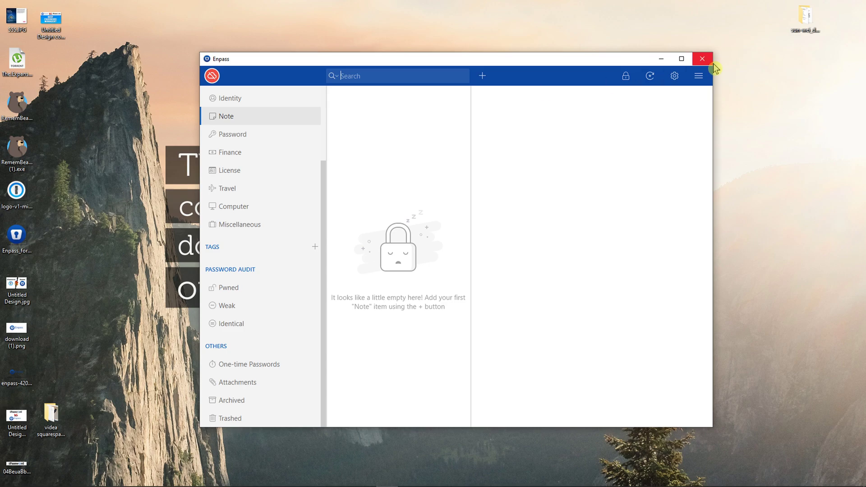
pyautogui.click(650, 76)
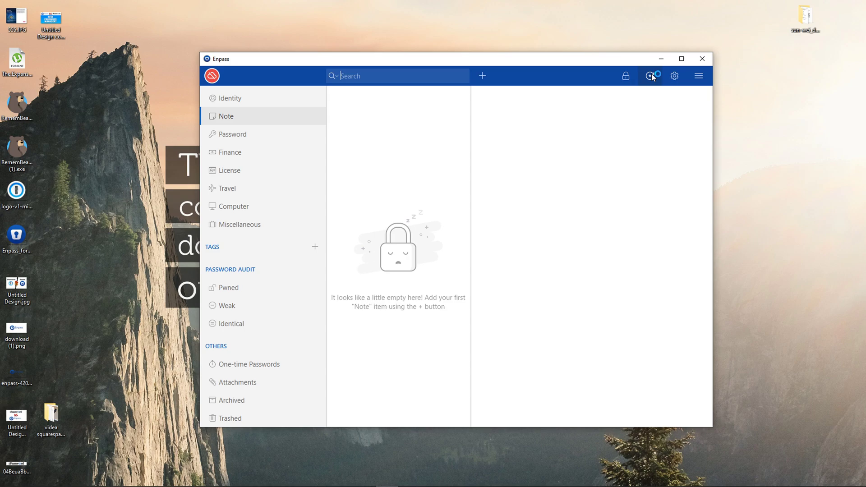
pyautogui.click(675, 77)
pyautogui.click(619, 130)
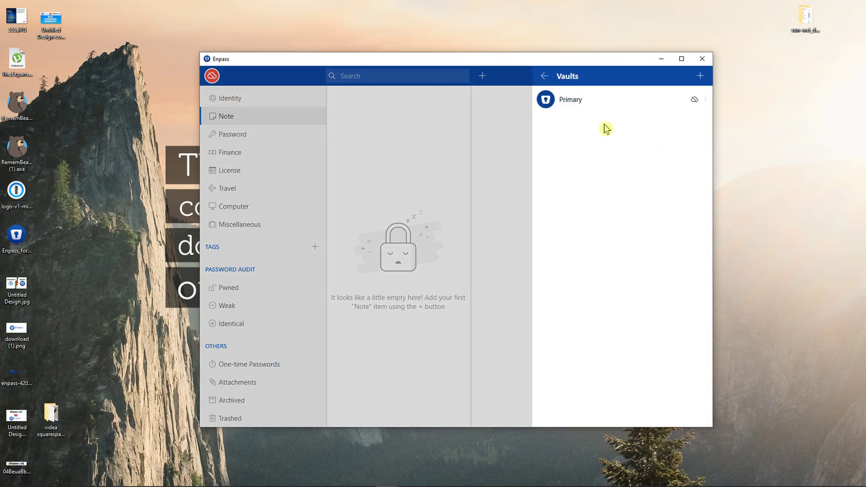
pyautogui.click(546, 77)
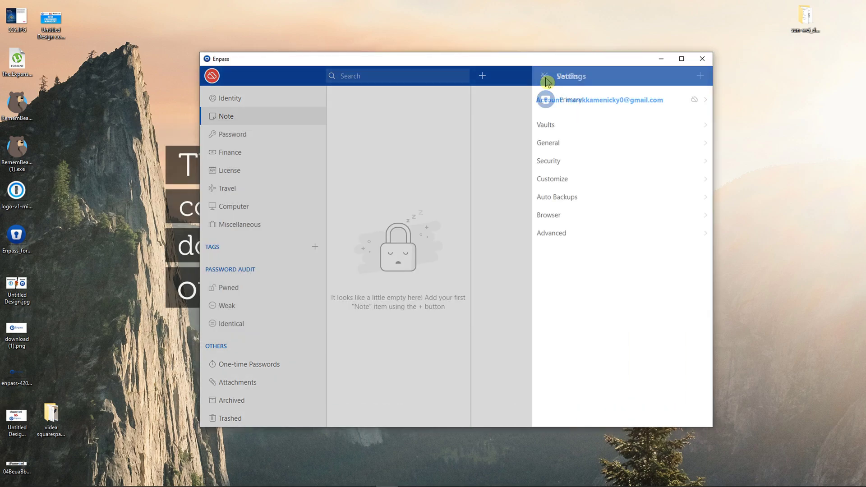
pyautogui.click(576, 147)
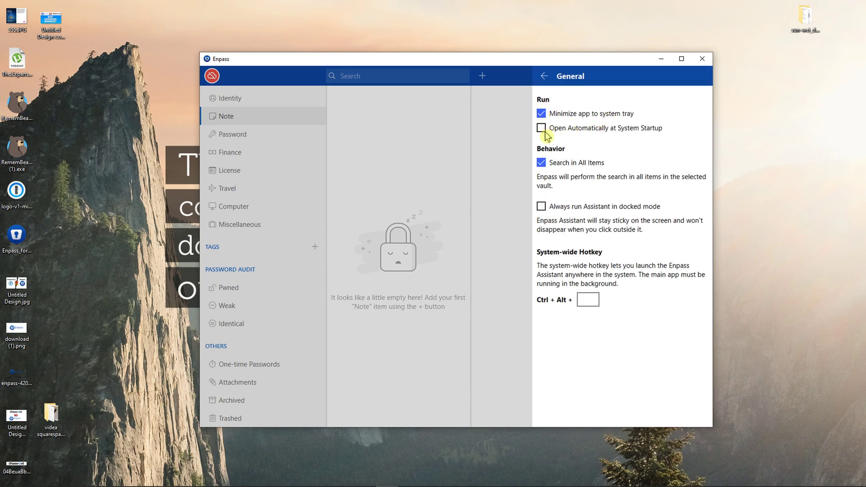
pyautogui.click(545, 80)
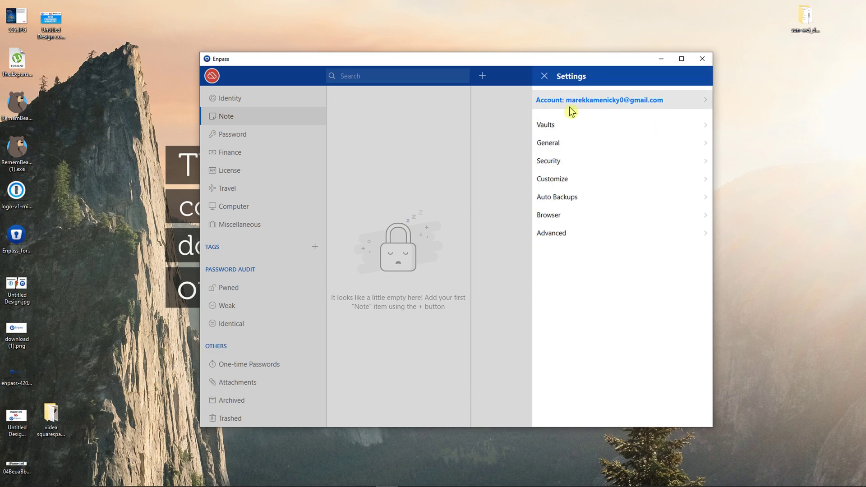
pyautogui.click(586, 164)
pyautogui.scroll(-1, 660, 196)
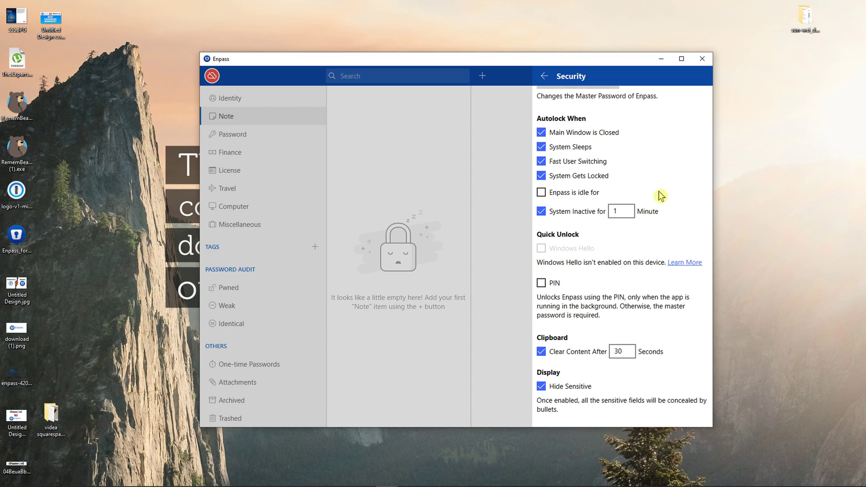
pyautogui.scroll(1, 659, 194)
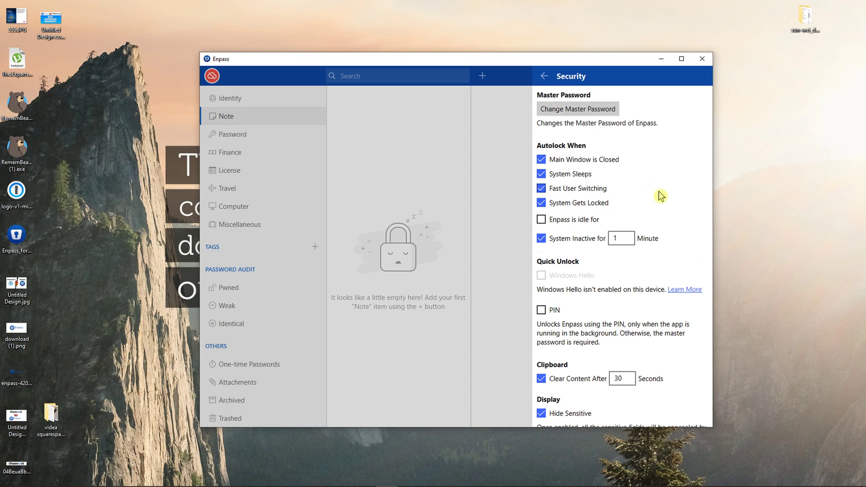
pyautogui.click(546, 80)
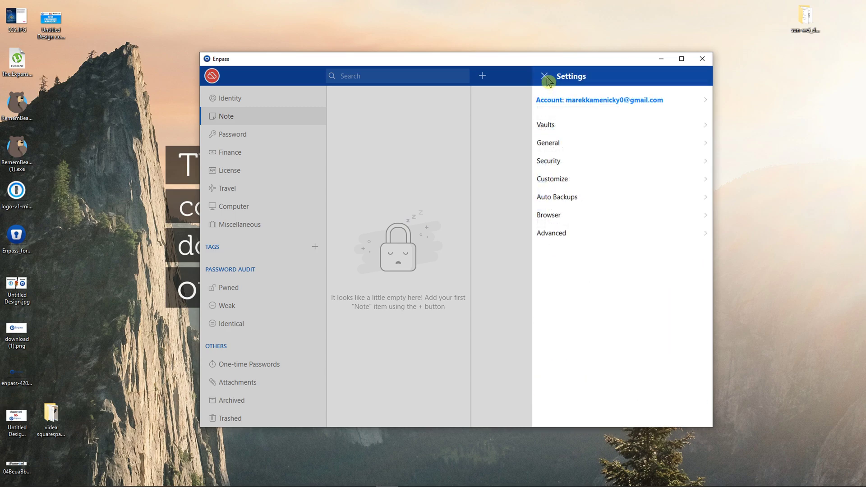
# - In Customize settings, toggle Use Dark Theme on and back off
pyautogui.click(590, 178)
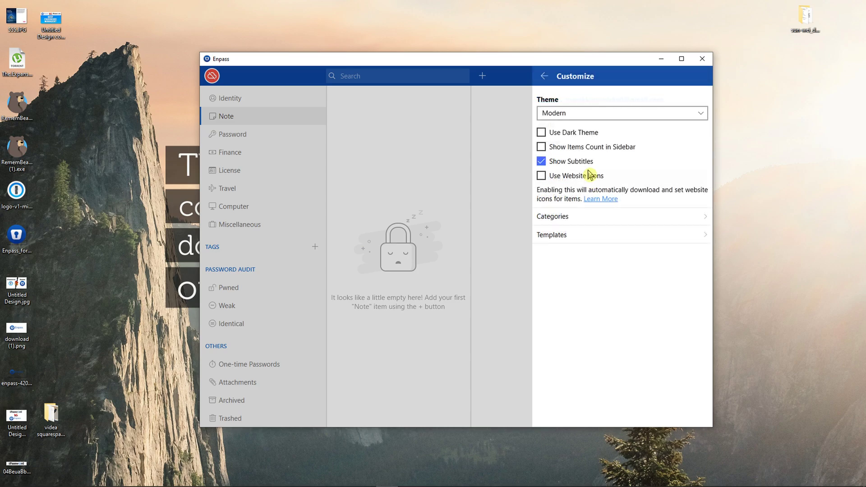
pyautogui.click(542, 133)
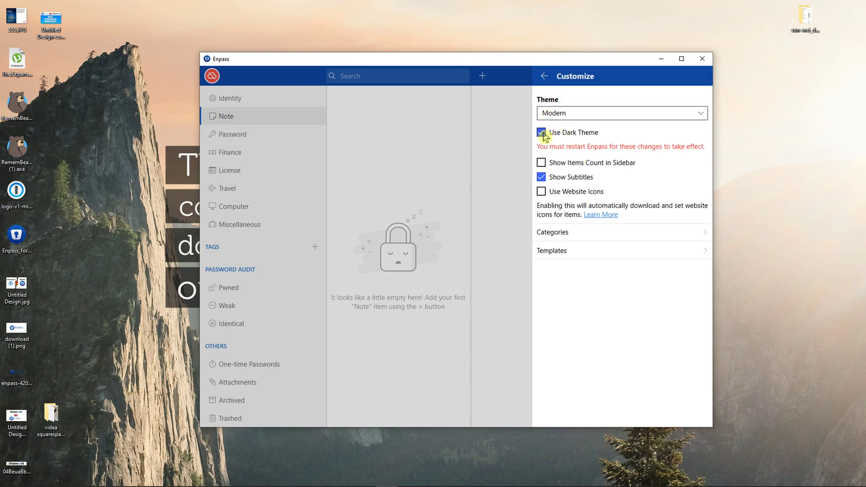
pyautogui.click(542, 133)
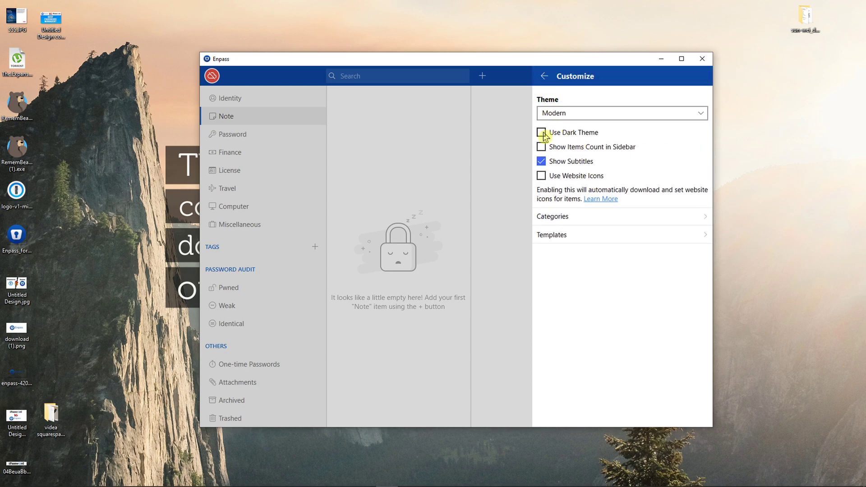
pyautogui.click(546, 83)
# - Look through the Auto Backups and Advanced settings, then close the settings panel
pyautogui.click(581, 194)
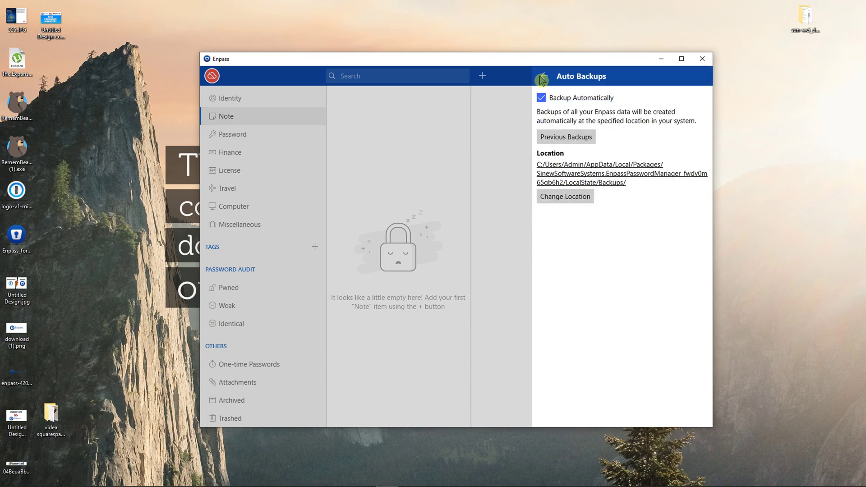
pyautogui.click(541, 78)
pyautogui.click(559, 231)
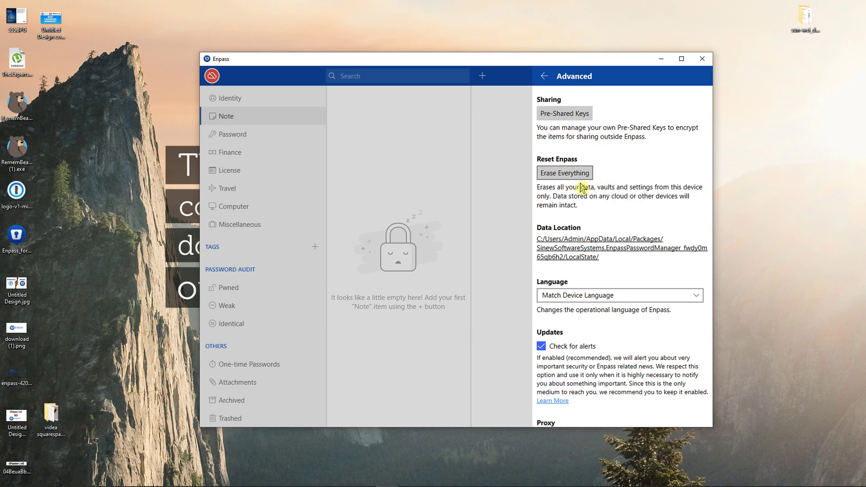
pyautogui.scroll(-3, 582, 187)
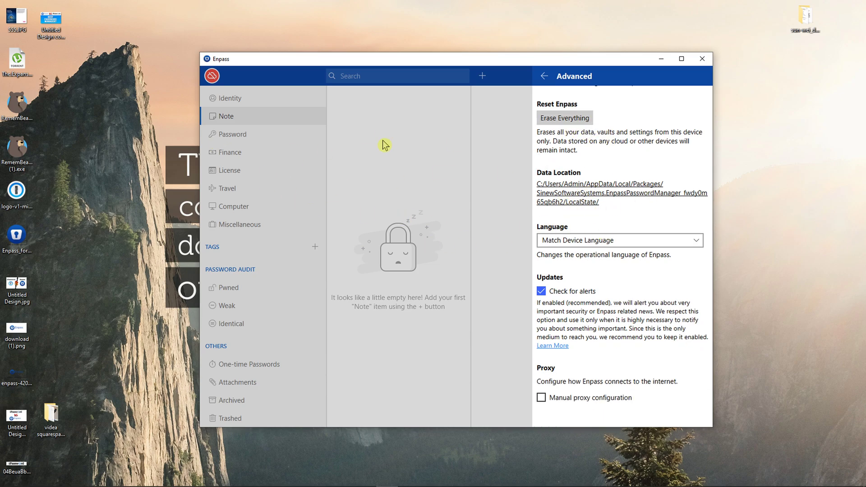
pyautogui.click(422, 174)
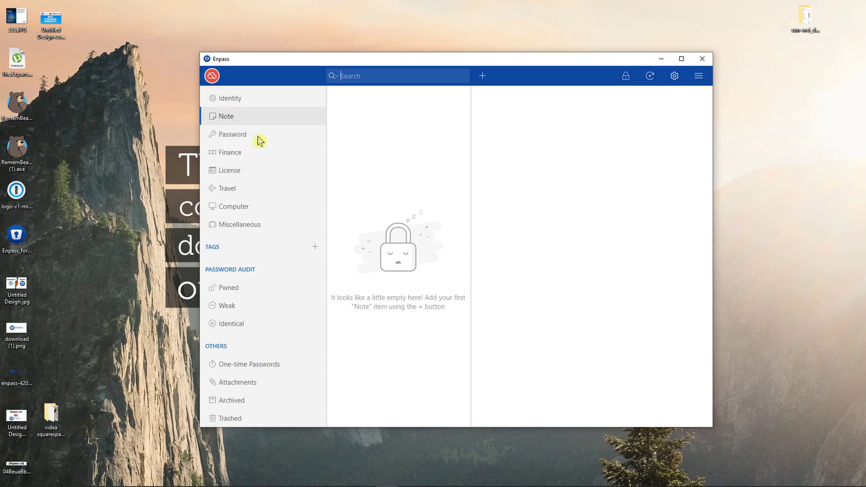
# - Start a new Login item based on the Facebook template
pyautogui.click(259, 137)
pyautogui.click(486, 78)
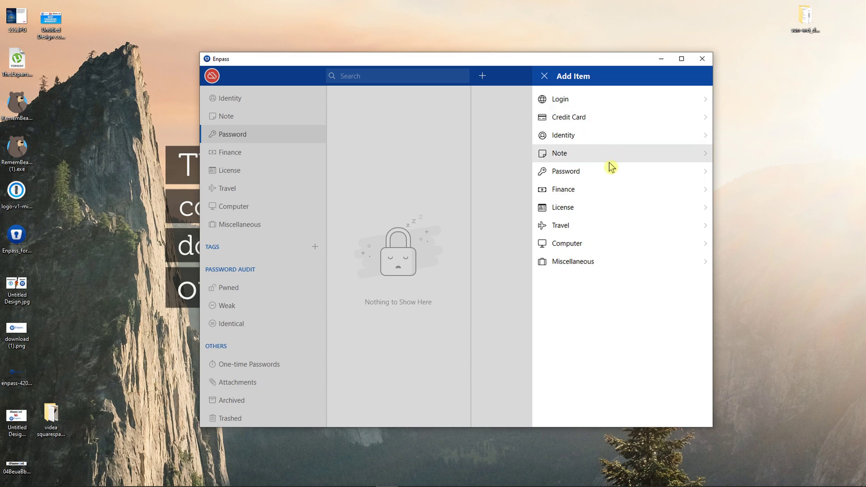
pyautogui.click(592, 103)
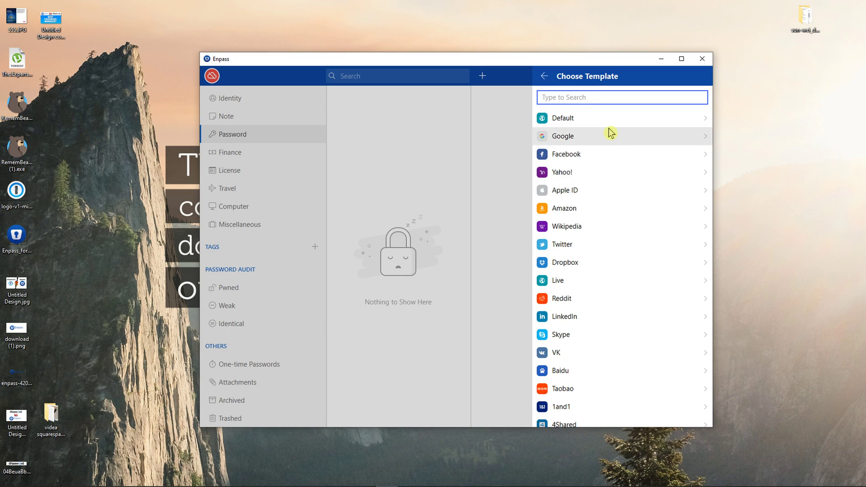
pyautogui.scroll(-2, 604, 187)
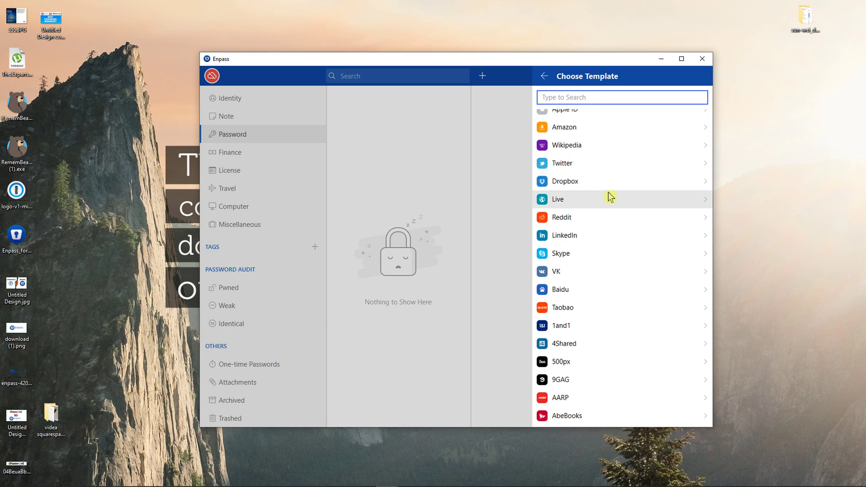
pyautogui.scroll(2, 610, 193)
pyautogui.click(607, 158)
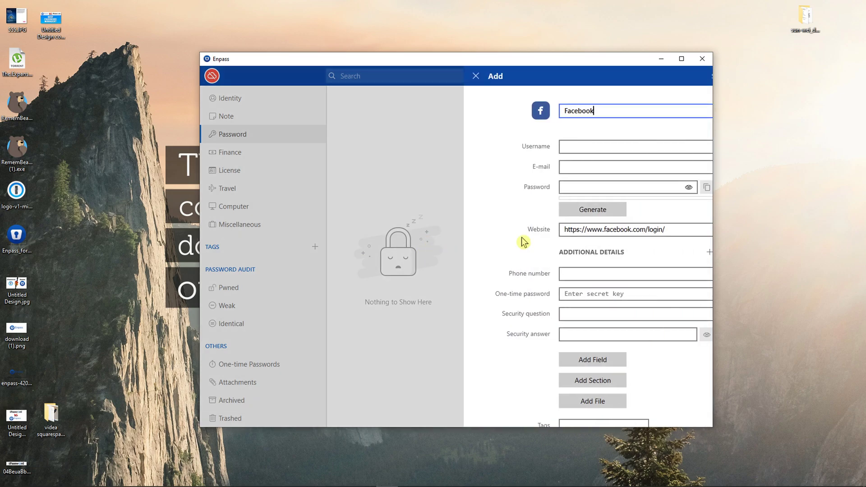
# - Fill in the login's username, e-mail address and password
pyautogui.click(623, 151)
pyautogui.write('Sunwe1')
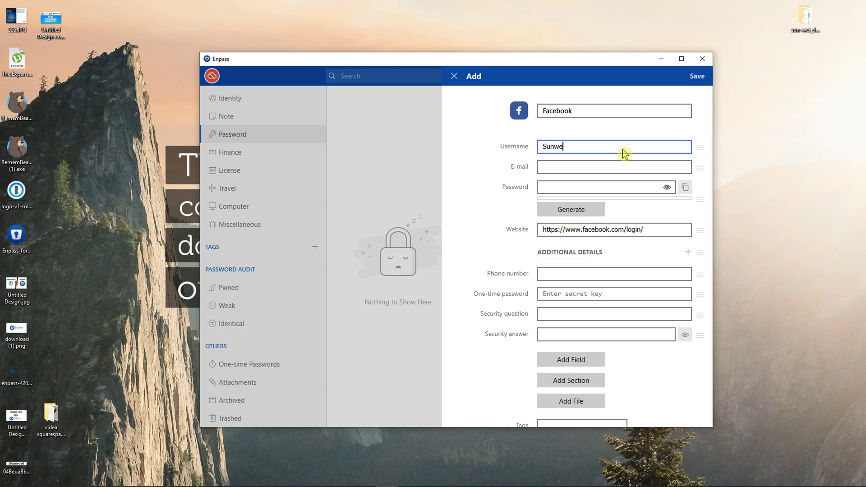
pyautogui.press('Tab')
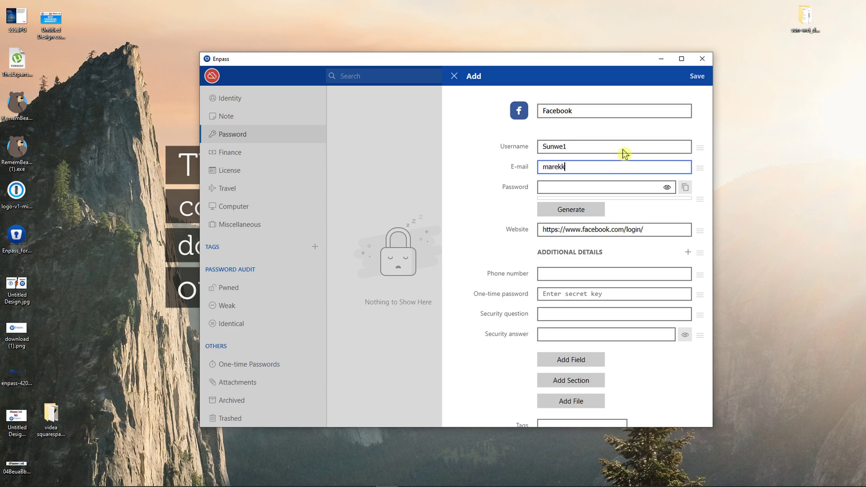
pyautogui.press('Tab')
pyautogui.write('pa')
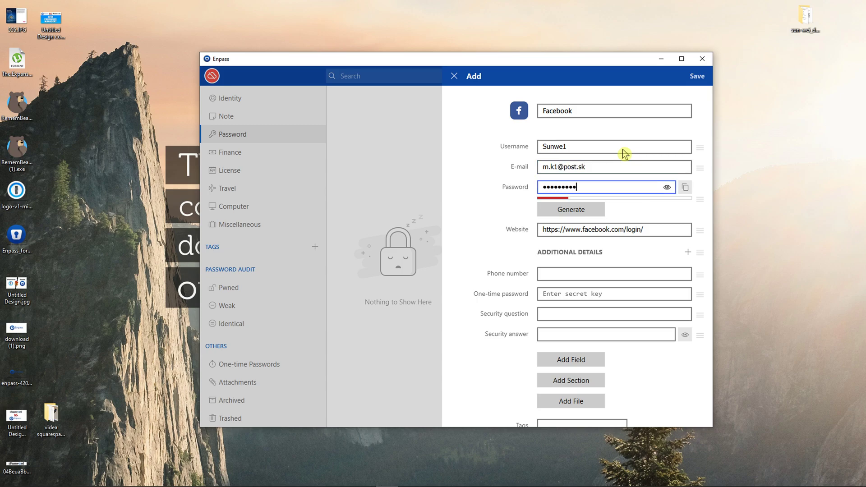
pyautogui.doubleClick(631, 232)
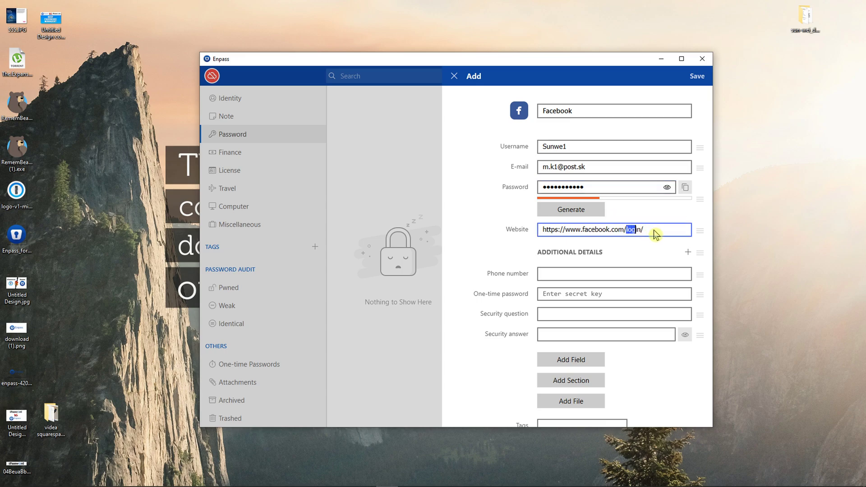
pyautogui.press('BackSpace')
pyautogui.scroll(-2, 507, 273)
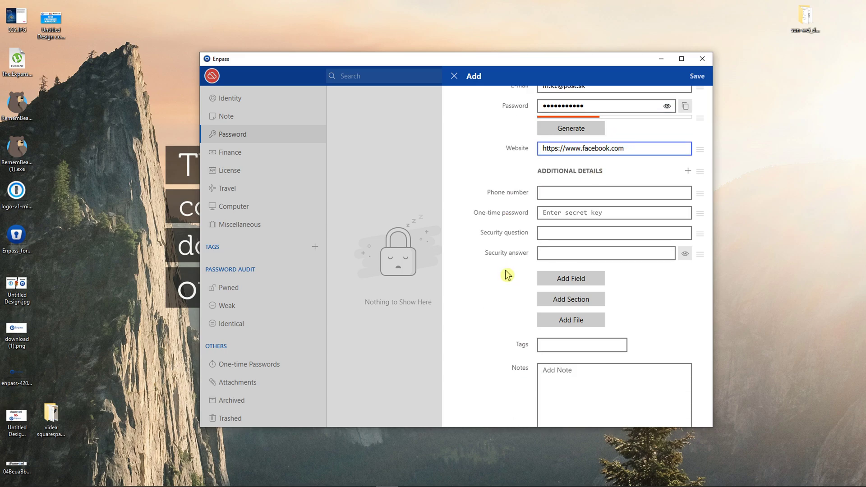
pyautogui.scroll(1, 508, 248)
pyautogui.scroll(-1, 559, 251)
pyautogui.scroll(-1, 559, 248)
pyautogui.scroll(-1, 558, 223)
pyautogui.scroll(2, 595, 316)
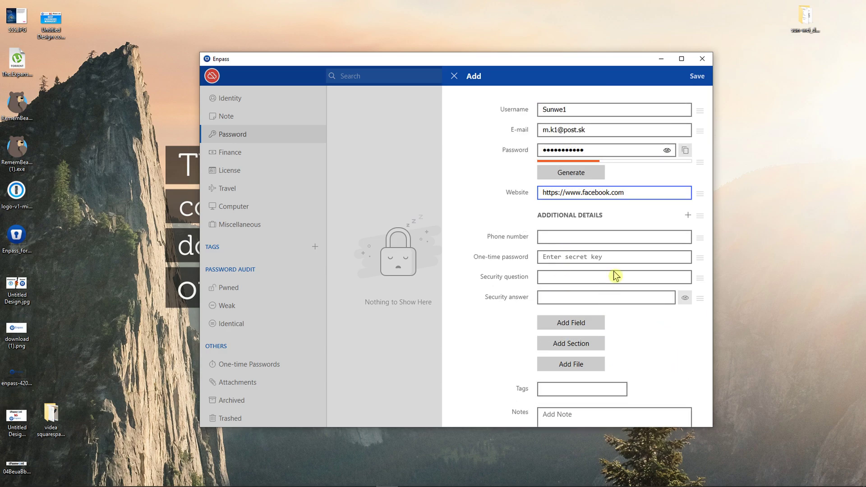
pyautogui.click(696, 78)
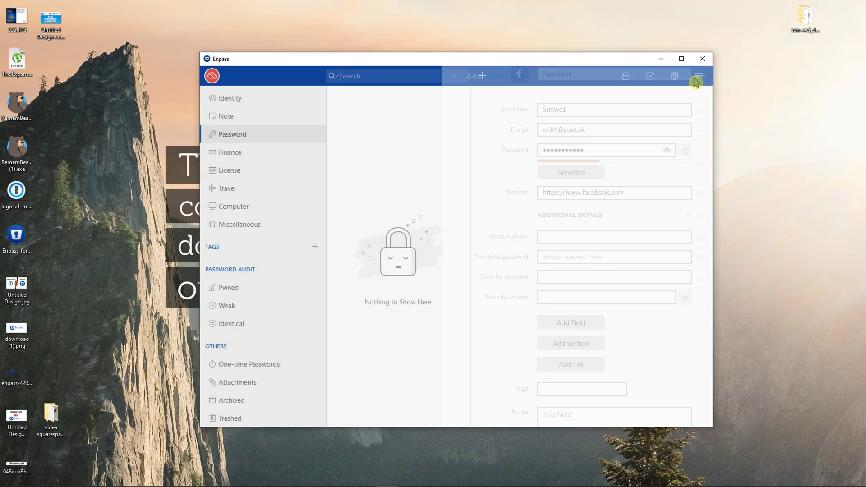
# - Browse the Note, Identity, Password, Finance and License categories, ending on Identity
pyautogui.click(251, 116)
pyautogui.click(251, 99)
pyautogui.click(250, 116)
pyautogui.click(245, 135)
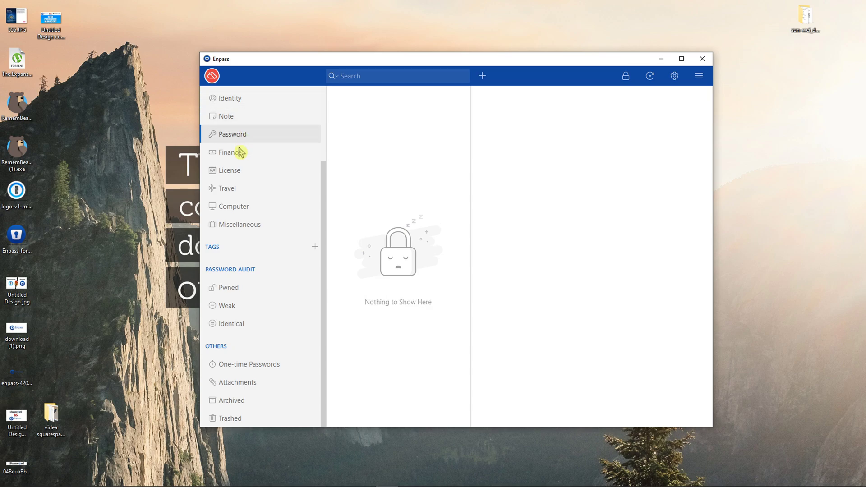
pyautogui.click(240, 152)
pyautogui.click(232, 171)
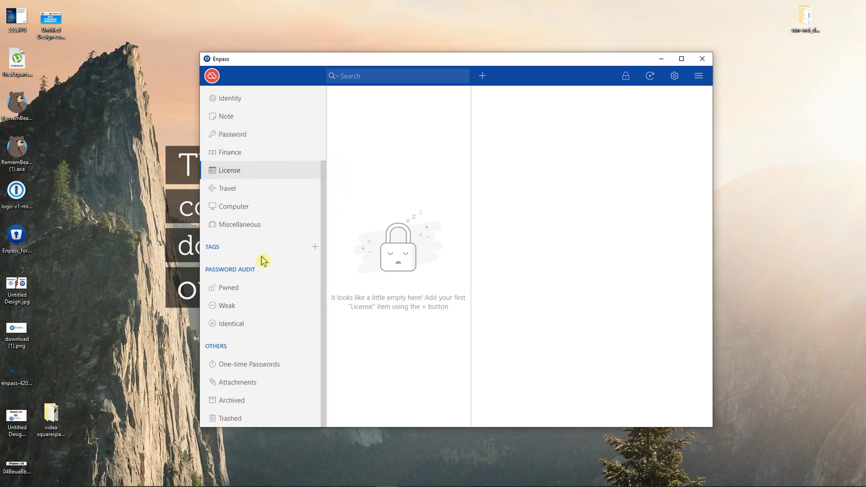
pyautogui.click(251, 133)
pyautogui.click(253, 116)
pyautogui.click(257, 98)
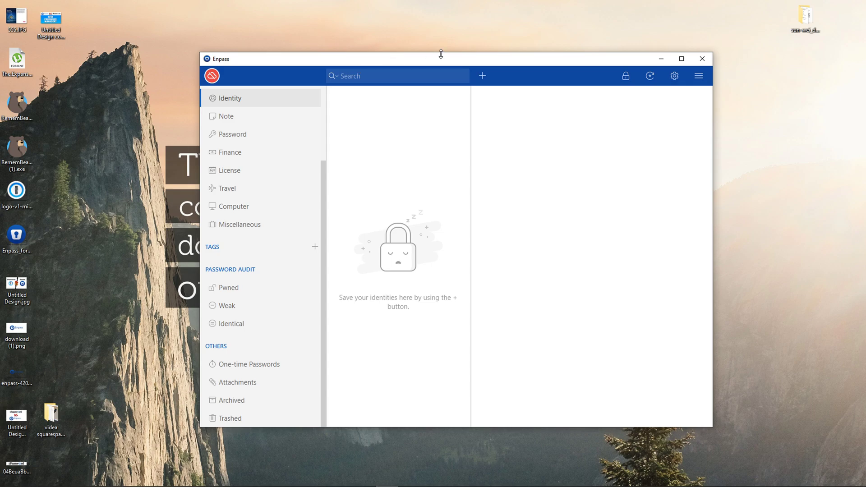
# - Bring up Chrome's quick-launch menu from the taskbar
pyautogui.moveTo(440, 54); pyautogui.dragTo(447, 54)
pyautogui.moveTo(282, 486)
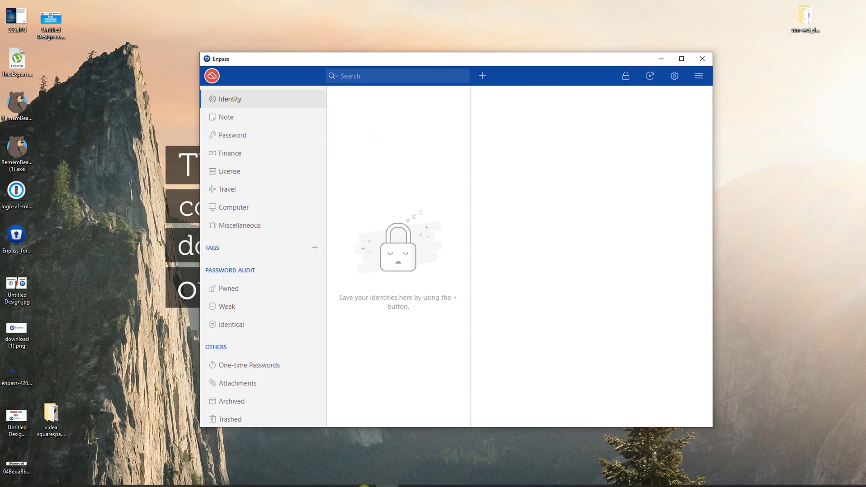
pyautogui.rightClick(276, 478)
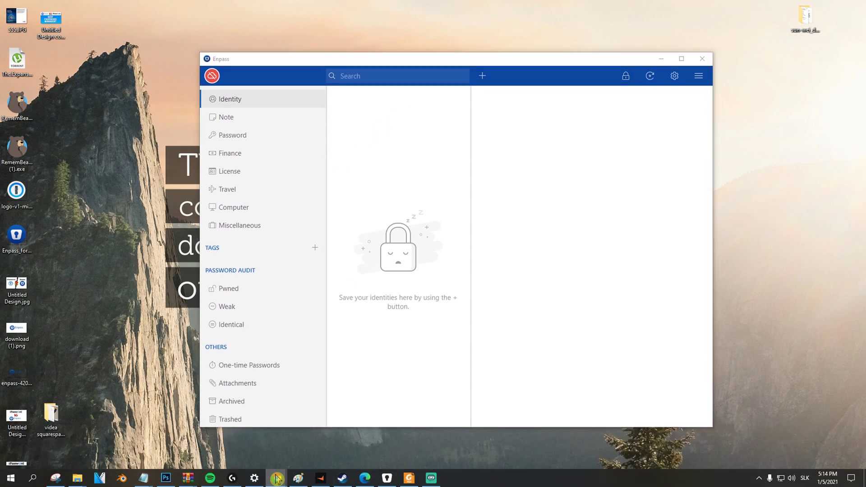
# - Open a new Chrome window, review the Enpass extension's Facebook entry, then load facebook.com
pyautogui.click(273, 435)
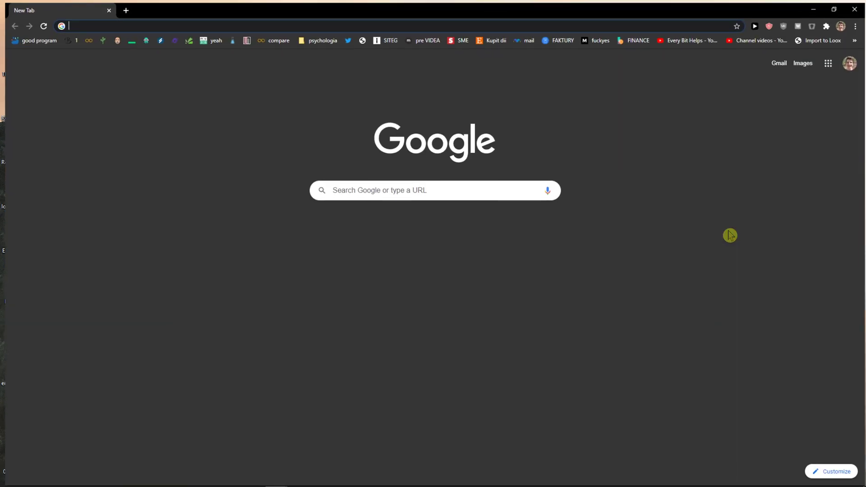
pyautogui.click(812, 24)
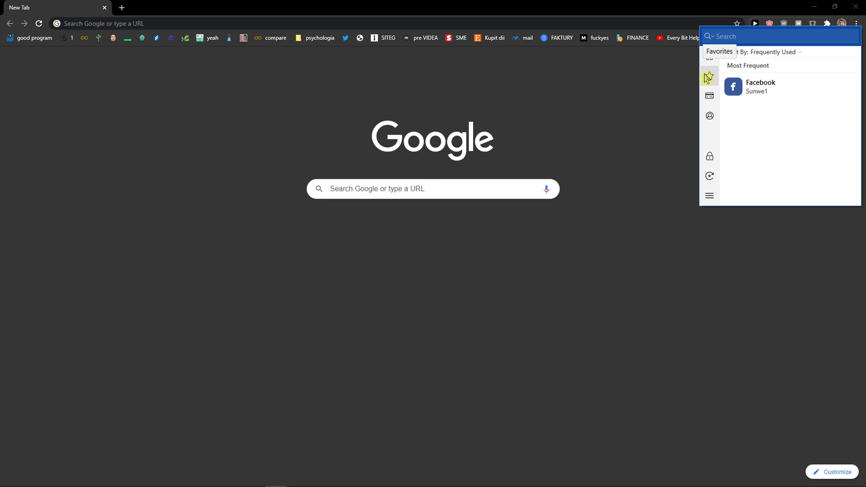
pyautogui.click(710, 56)
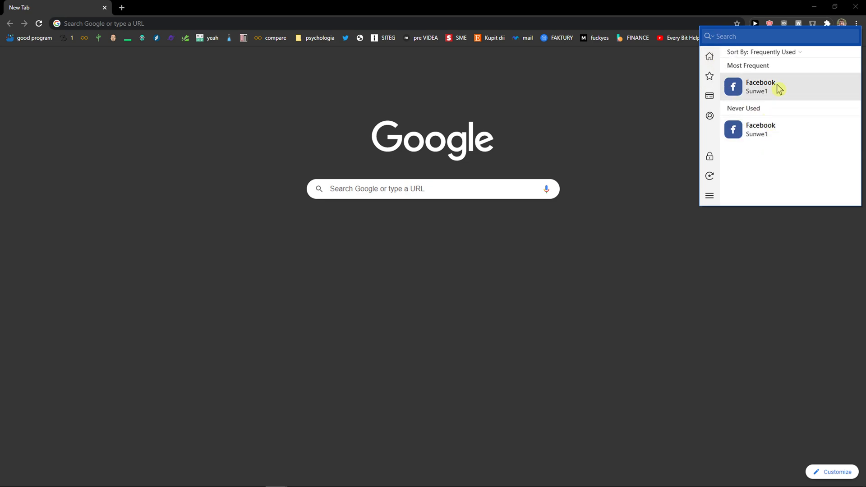
pyautogui.click(854, 91)
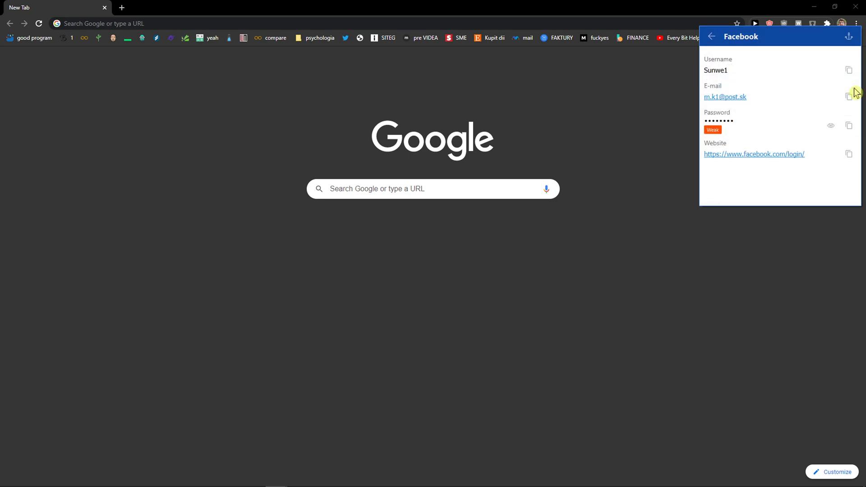
pyautogui.click(711, 37)
pyautogui.click(127, 8)
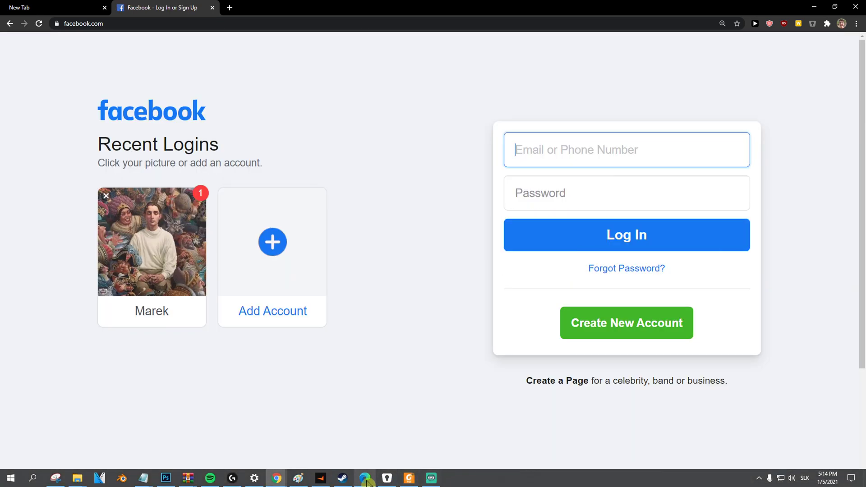
# - Search Google for 'extension enpass', open its Web Store page, then reload the Facebook tab
pyautogui.click(388, 480)
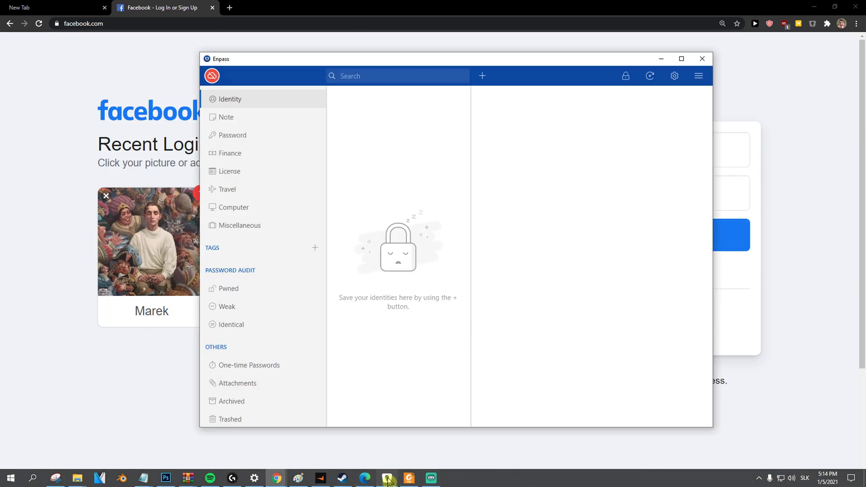
pyautogui.click(230, 8)
pyautogui.write('extension enp')
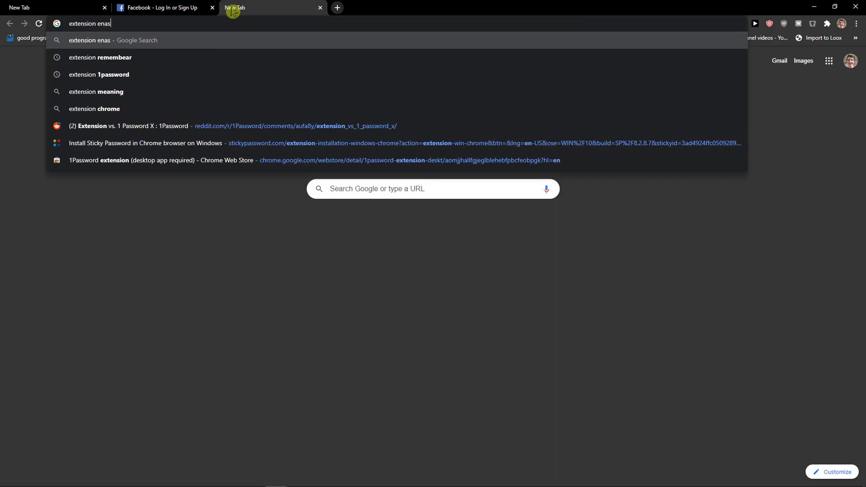
pyautogui.write('ass')
pyautogui.press('Return')
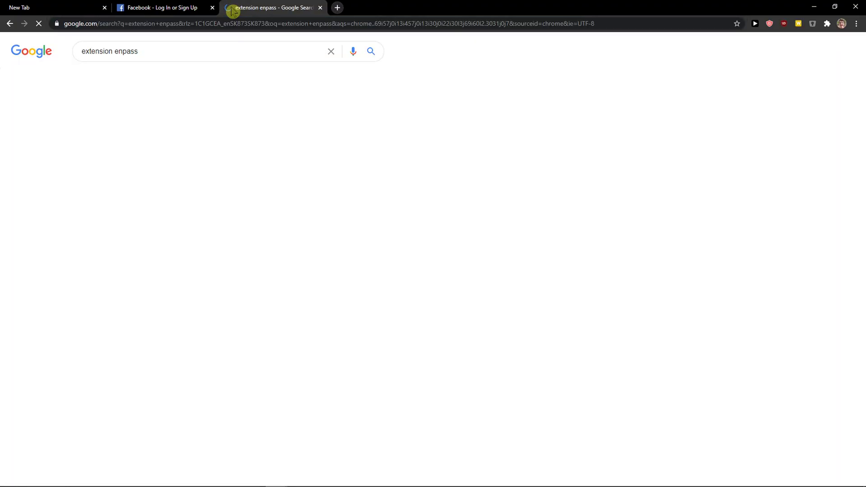
pyautogui.click(151, 235)
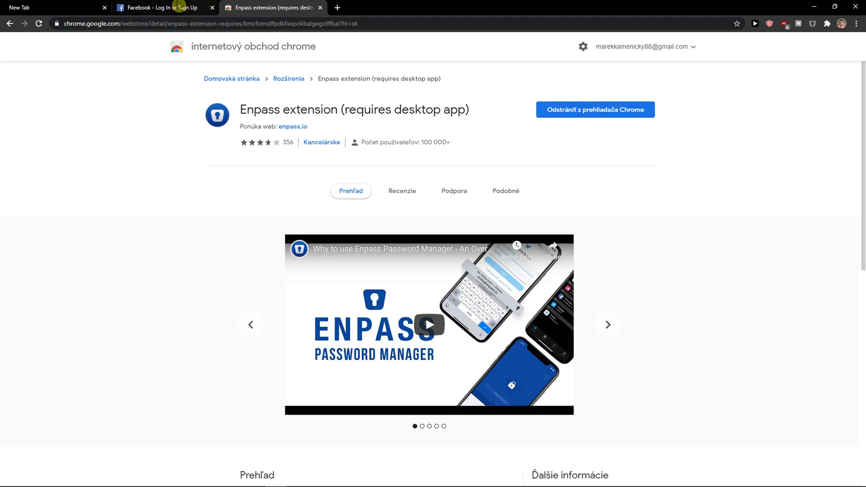
pyautogui.click(162, 7)
pyautogui.click(106, 195)
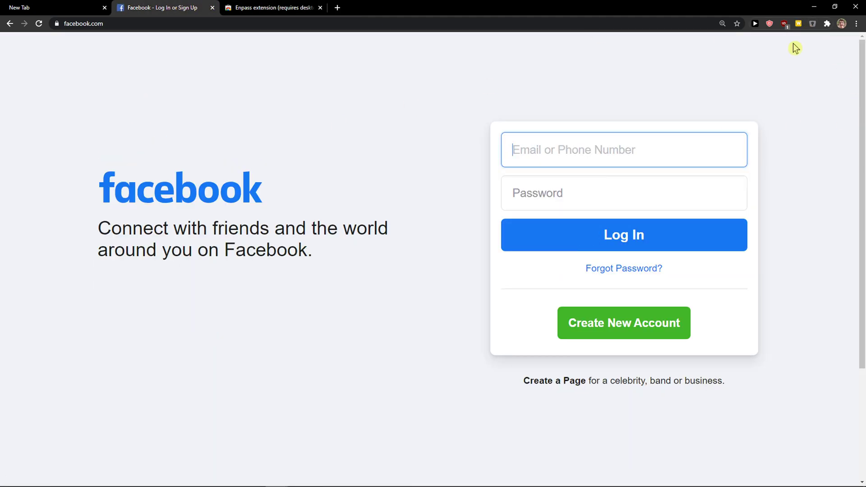
# - Fill the saved e-mail from Chrome autofill, then let Enpass fill the password and sign in
pyautogui.click(666, 157)
pyautogui.click(556, 181)
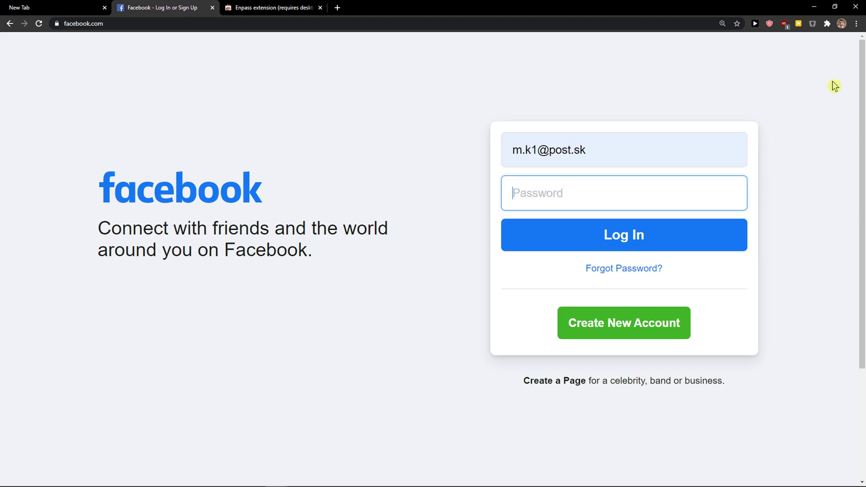
pyautogui.click(812, 24)
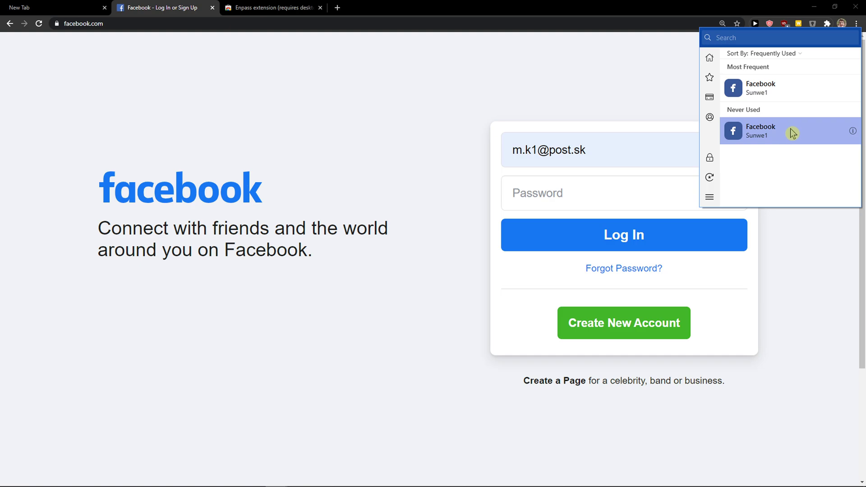
pyautogui.click(790, 129)
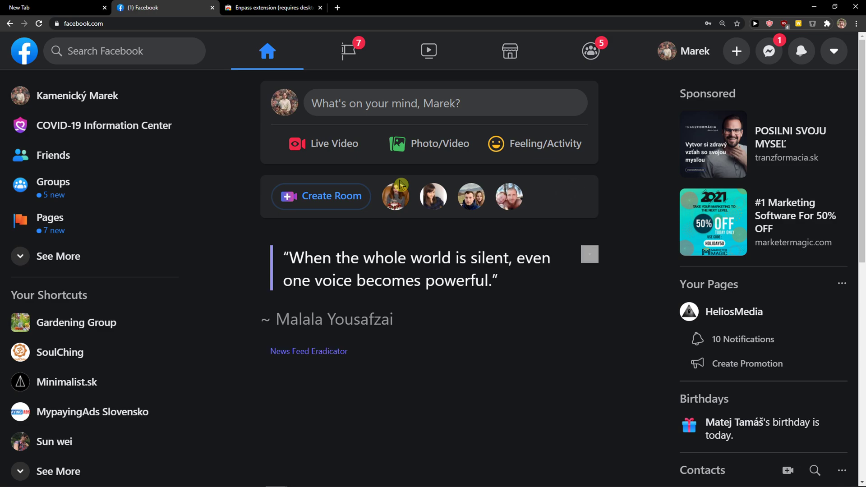
# - In the Login category, move the older duplicate Facebook login to the trash
pyautogui.click(387, 478)
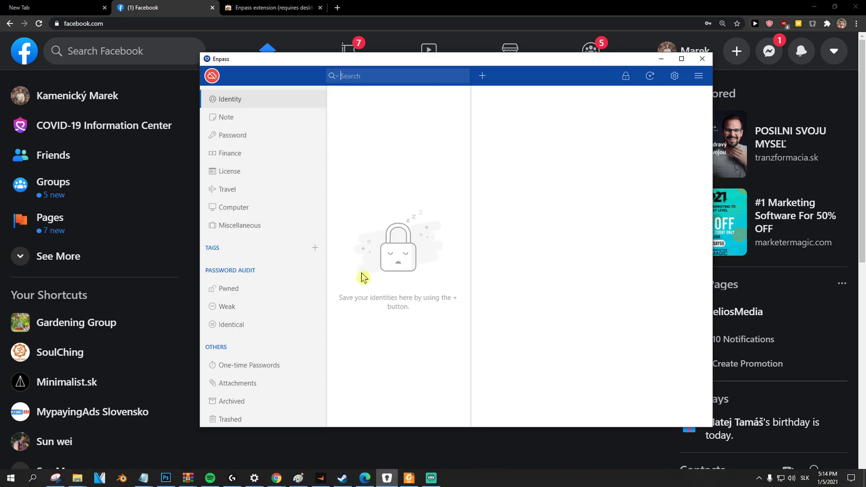
pyautogui.click(246, 134)
pyautogui.scroll(3, 249, 135)
pyautogui.click(247, 159)
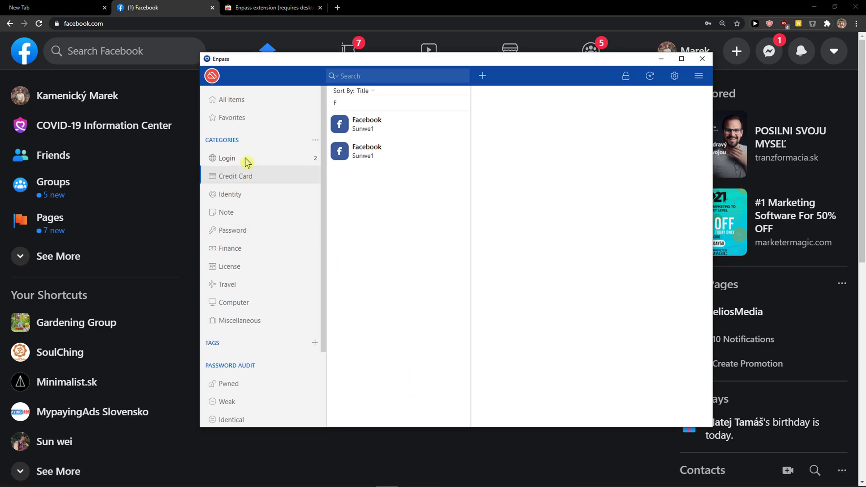
pyautogui.click(383, 151)
pyautogui.click(410, 129)
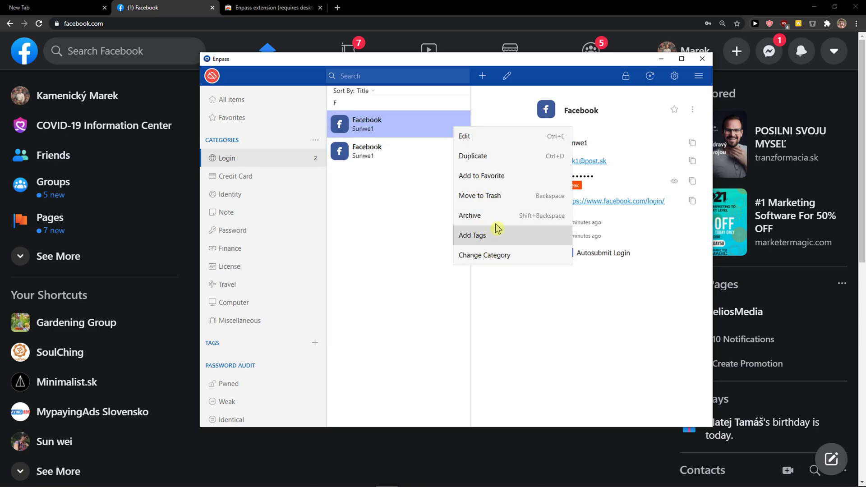
pyautogui.click(505, 196)
pyautogui.click(415, 265)
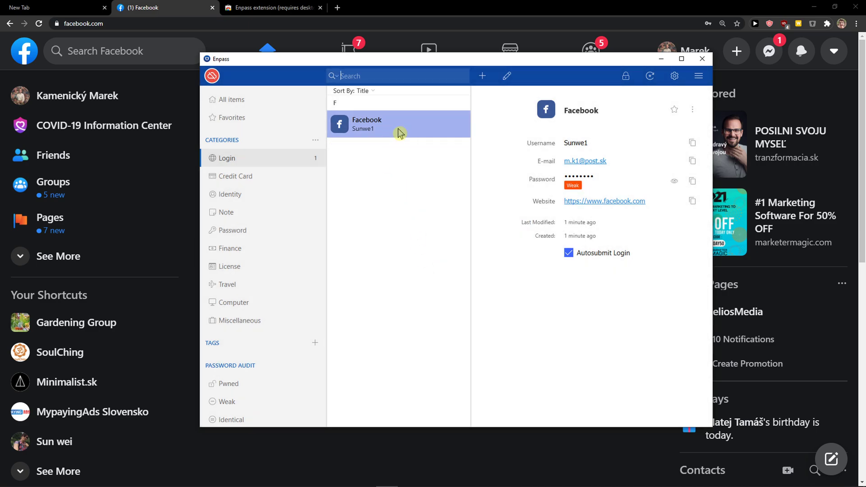